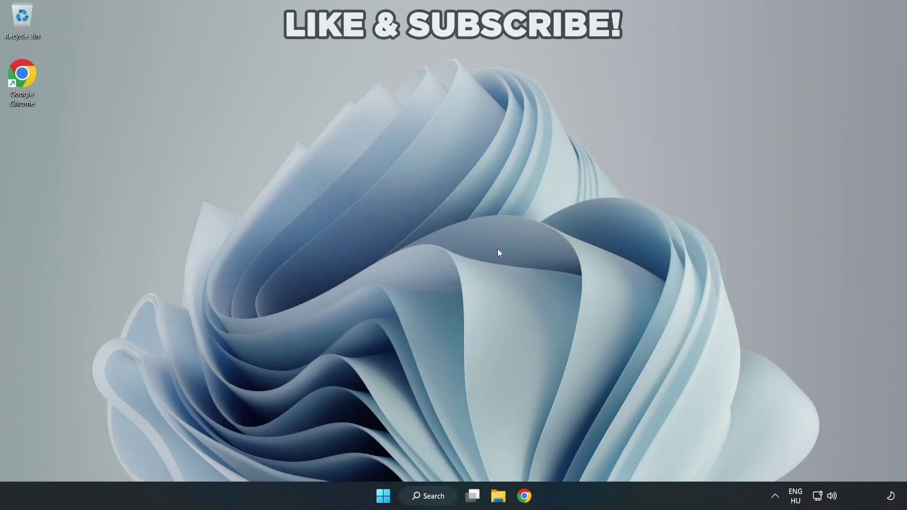
- Switch the taskbar audio output from CABLE Input to Speakers (High Definition Audio Device)
left_click(834, 499)
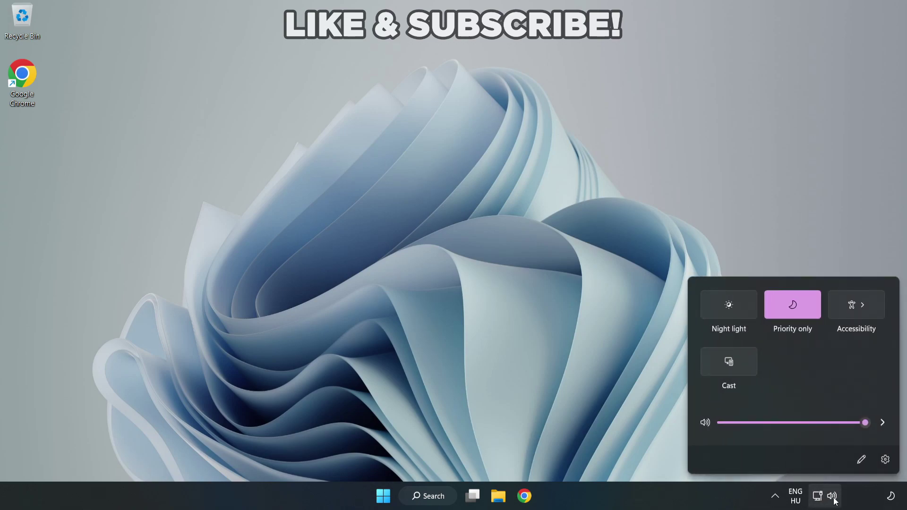
left_click(882, 425)
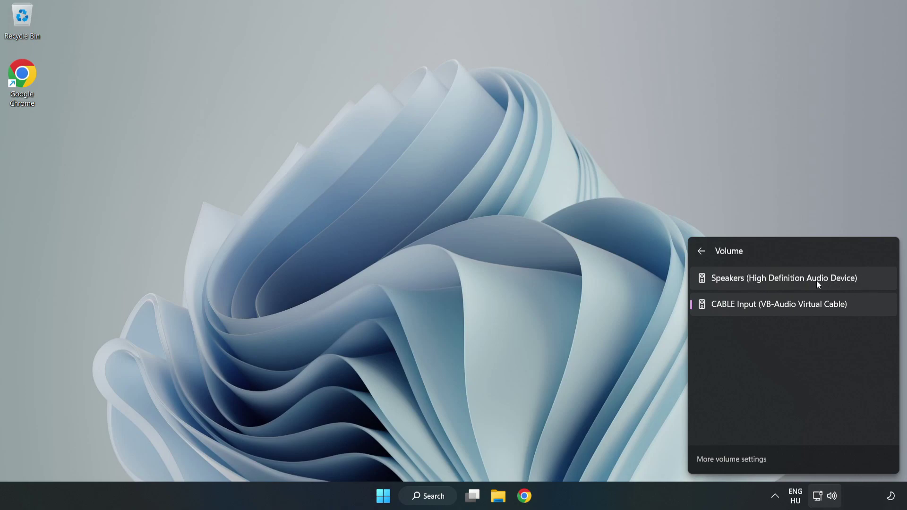
left_click(875, 282)
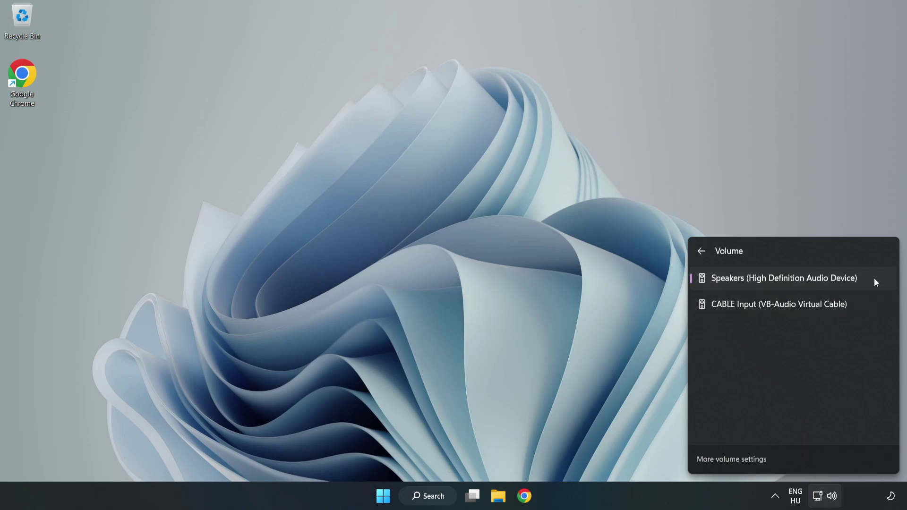
left_click(440, 244)
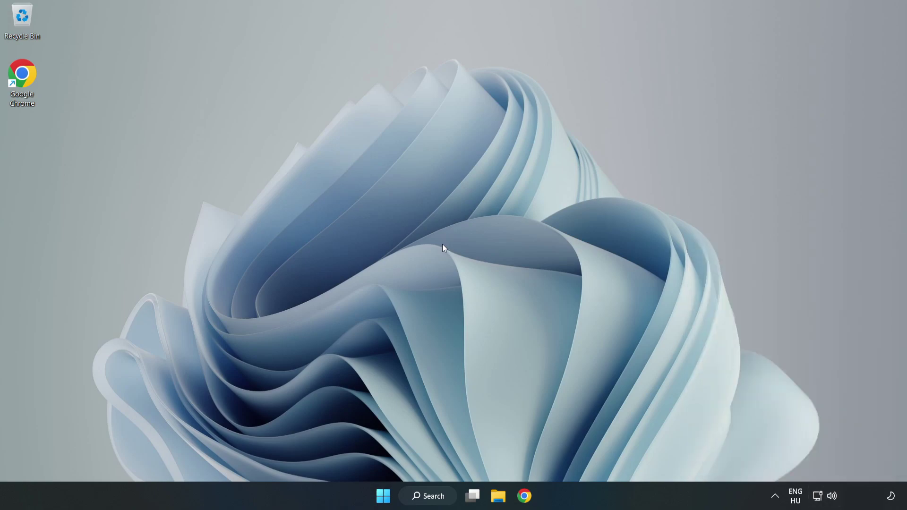
- Reset sound devices and app volumes to defaults from the volume mixer, then close Settings
right_click(833, 496)
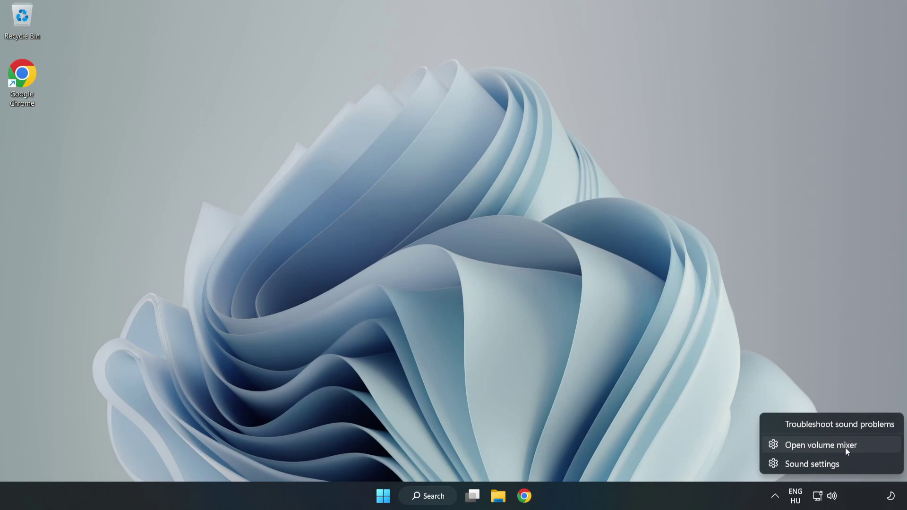
left_click(871, 449)
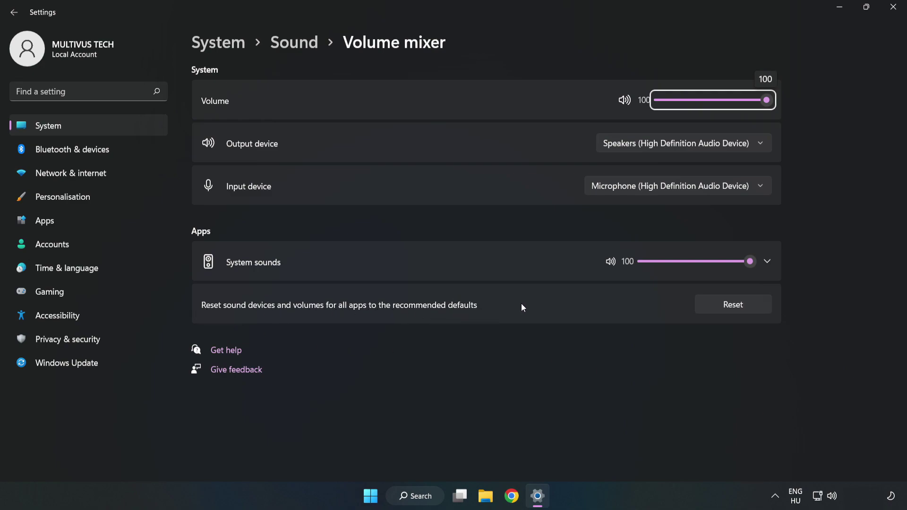
left_click(744, 310)
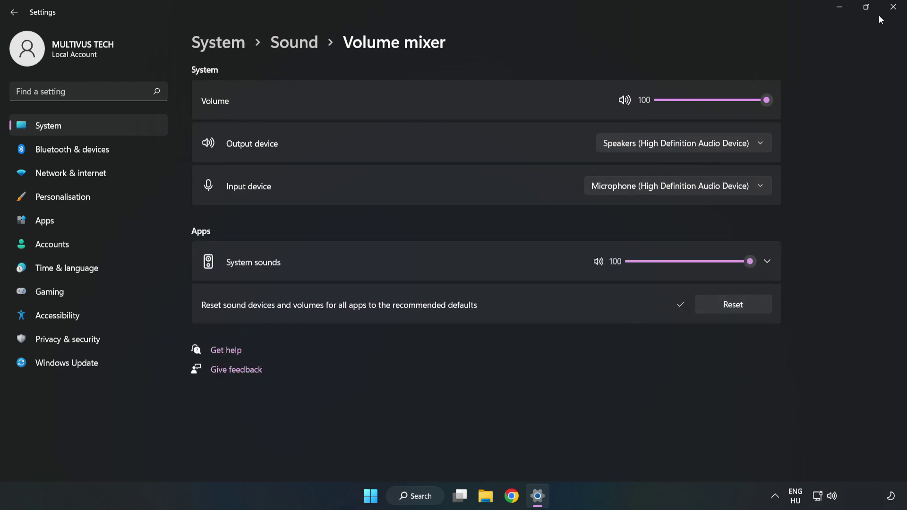
left_click(893, 8)
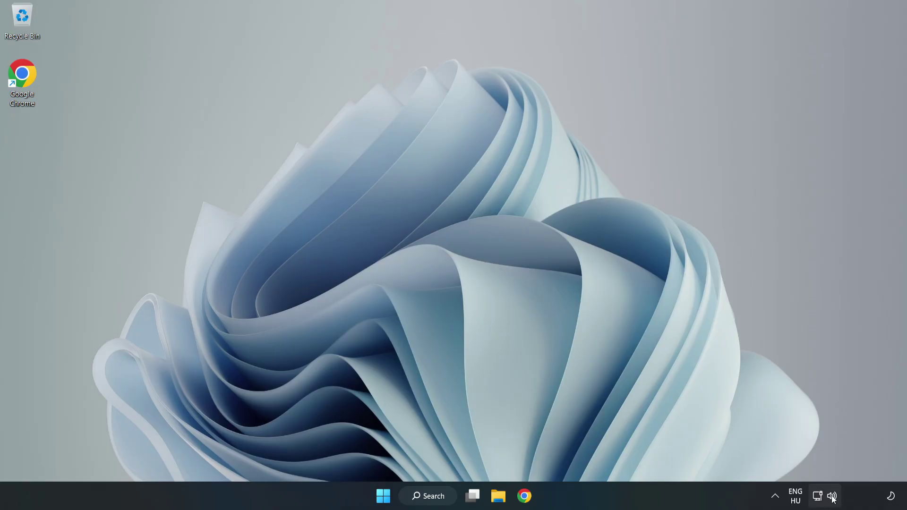
- Open System > Sound settings from the volume tray icon and scroll down to Advanced
right_click(833, 497)
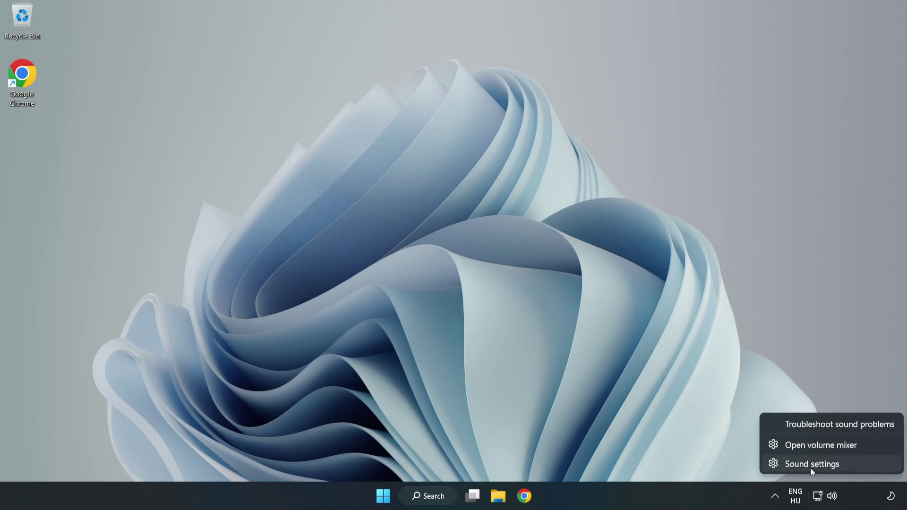
left_click(845, 467)
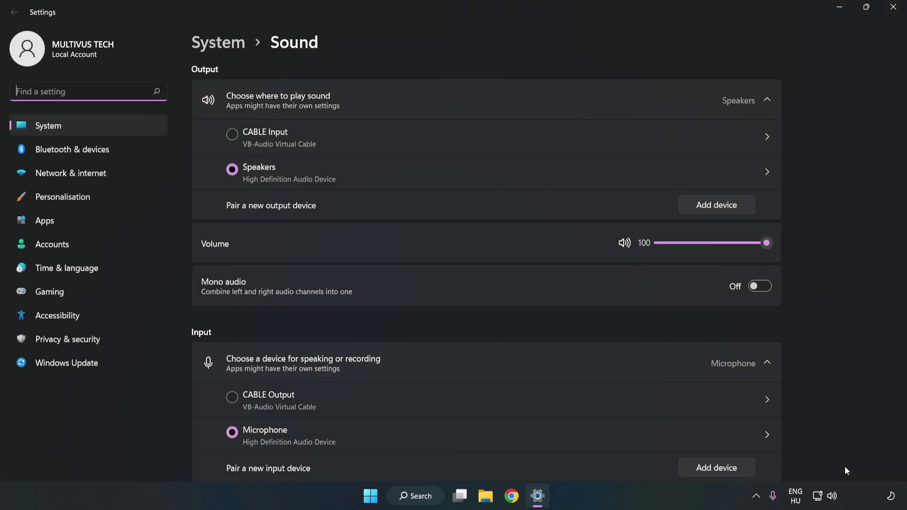
left_click(767, 243)
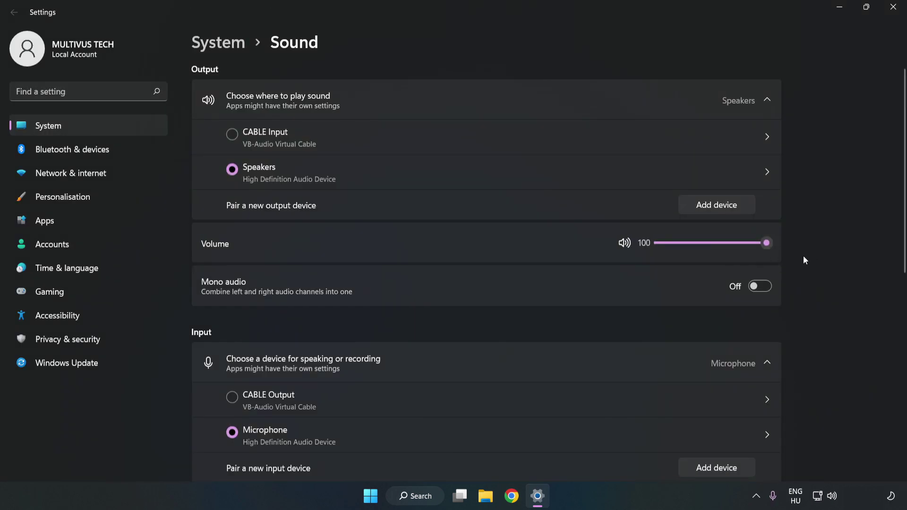
scroll(883, 226, "down", 7)
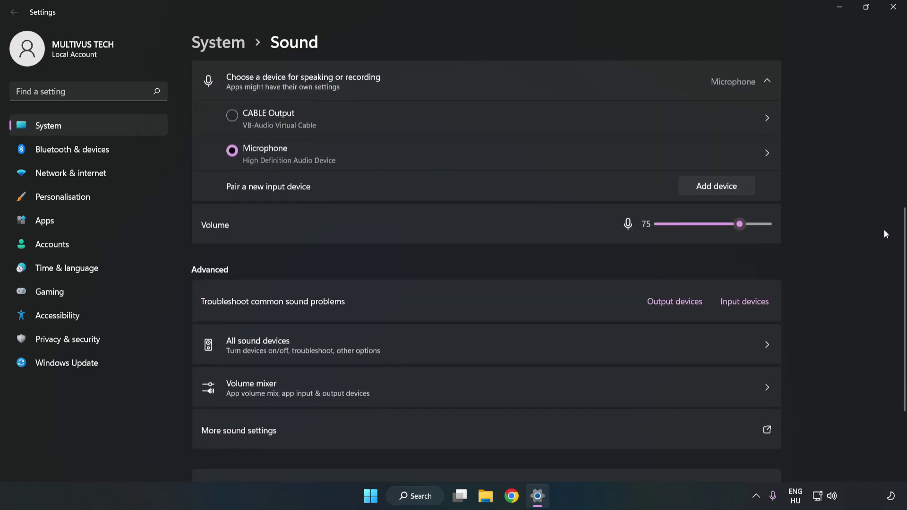
scroll(882, 235, "down", 2)
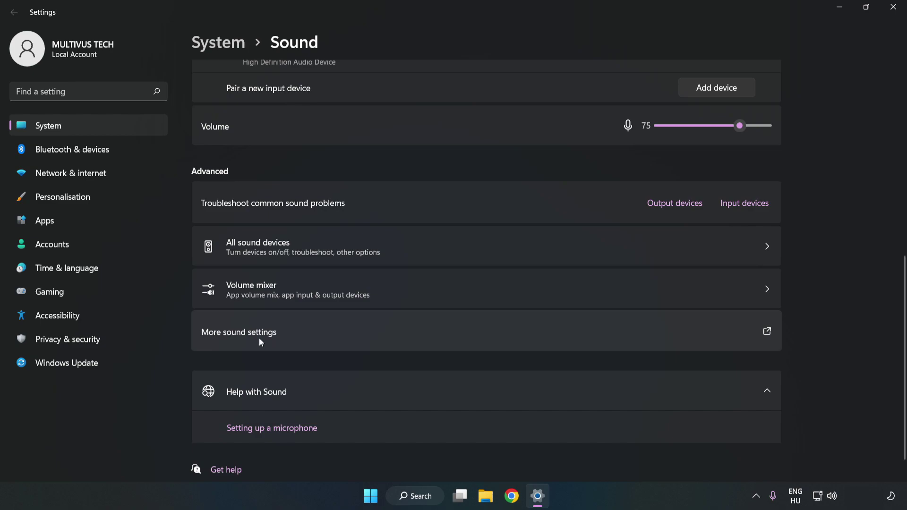
- Disable the CABLE Input playback device in the Sound dialog, then bring up the Speakers device's actions
left_click(395, 339)
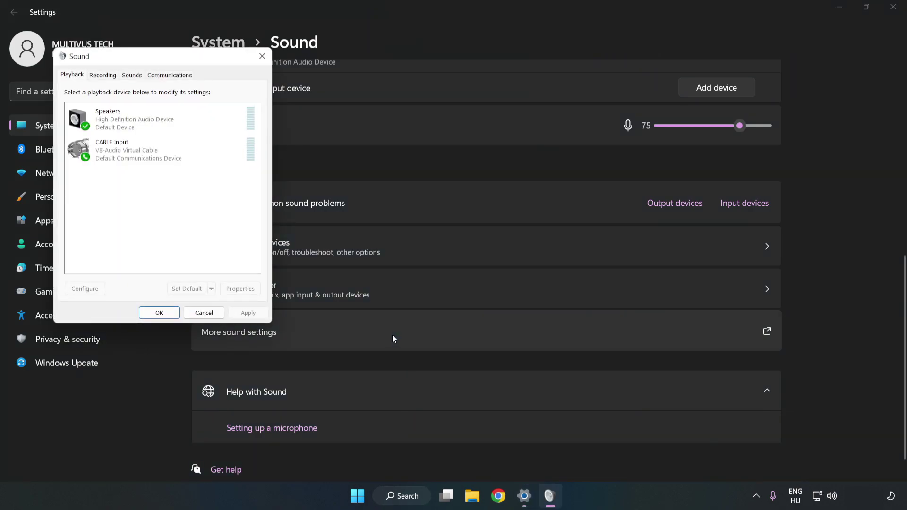
left_click_drag(191, 65, 469, 117)
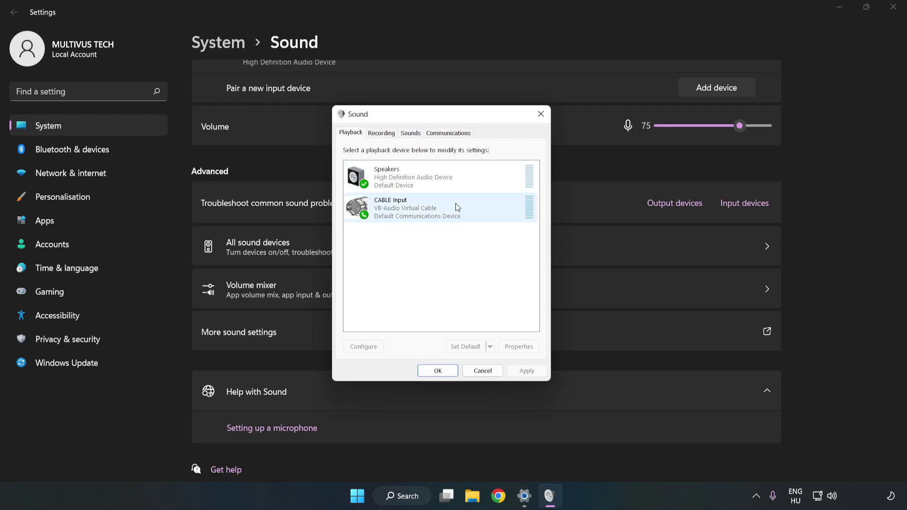
left_click(361, 208)
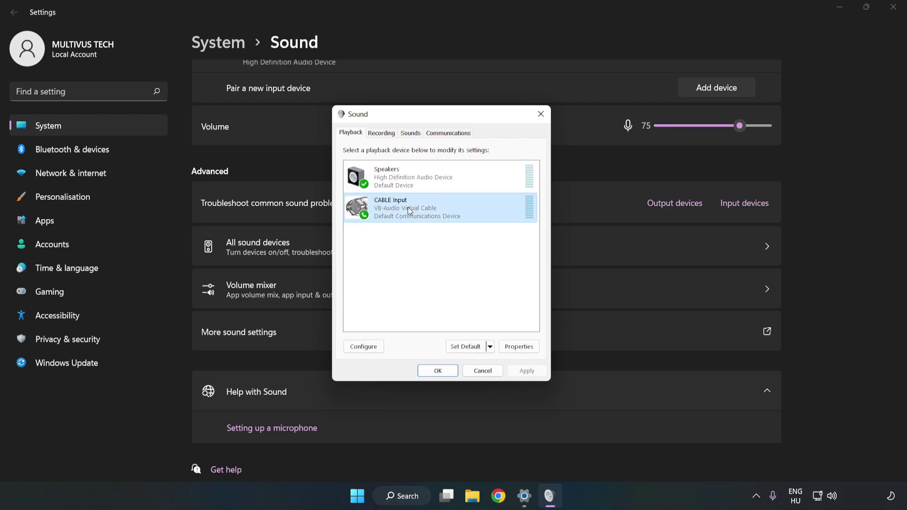
right_click(454, 207)
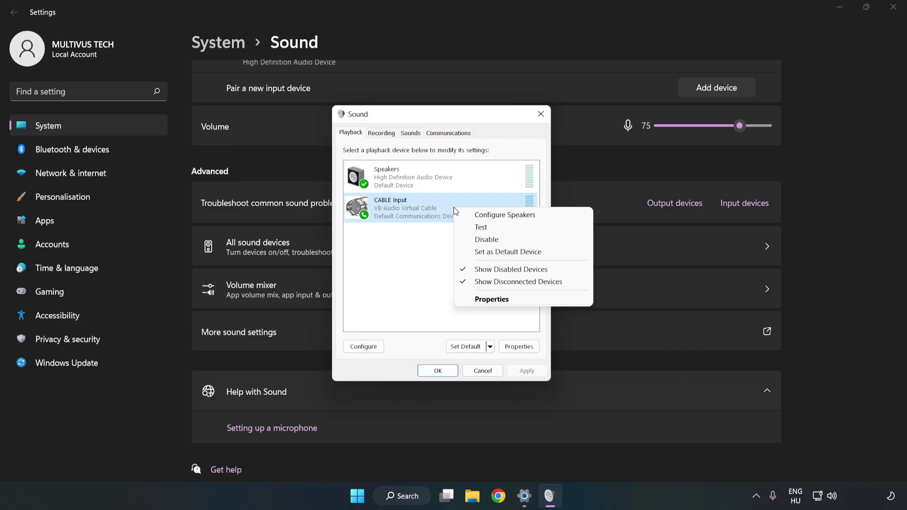
left_click(508, 244)
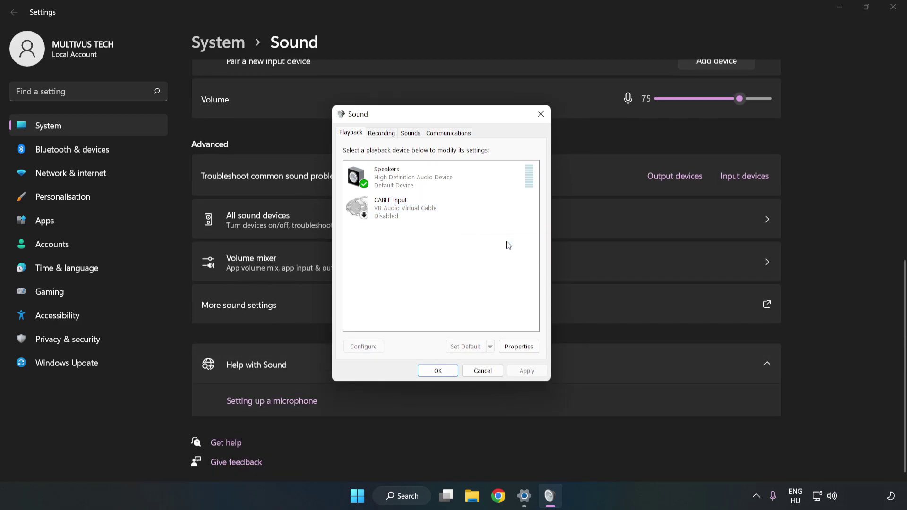
left_click(390, 190)
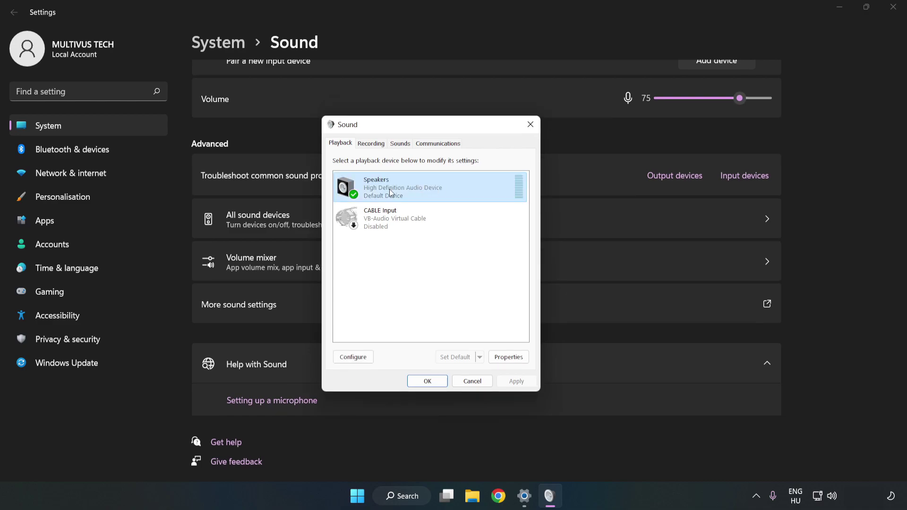
right_click(463, 186)
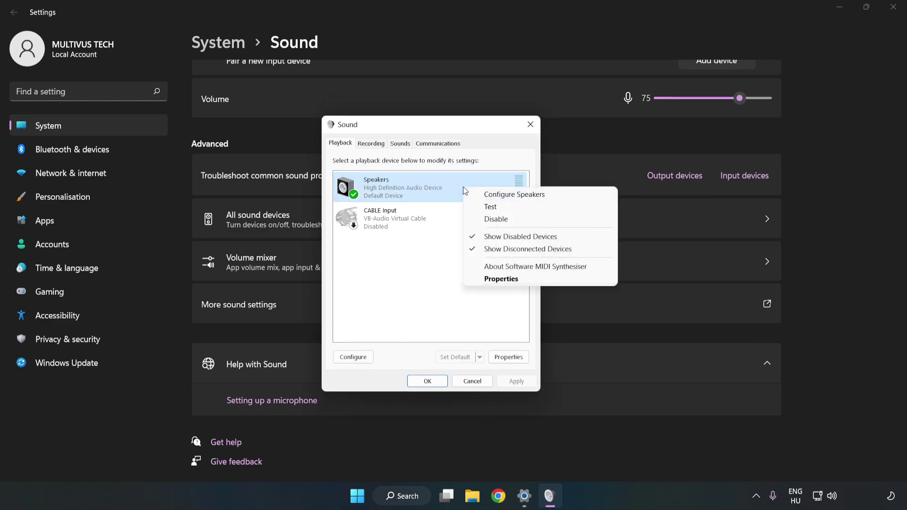
- Configure the Speakers as 7.1 Surround with all optional and full-range speakers included
left_click(517, 195)
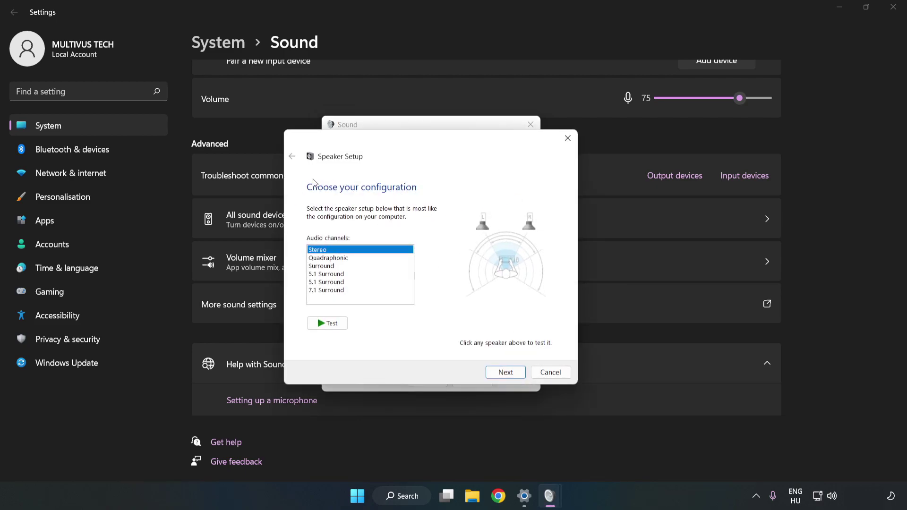
left_click(335, 260)
left_click(335, 293)
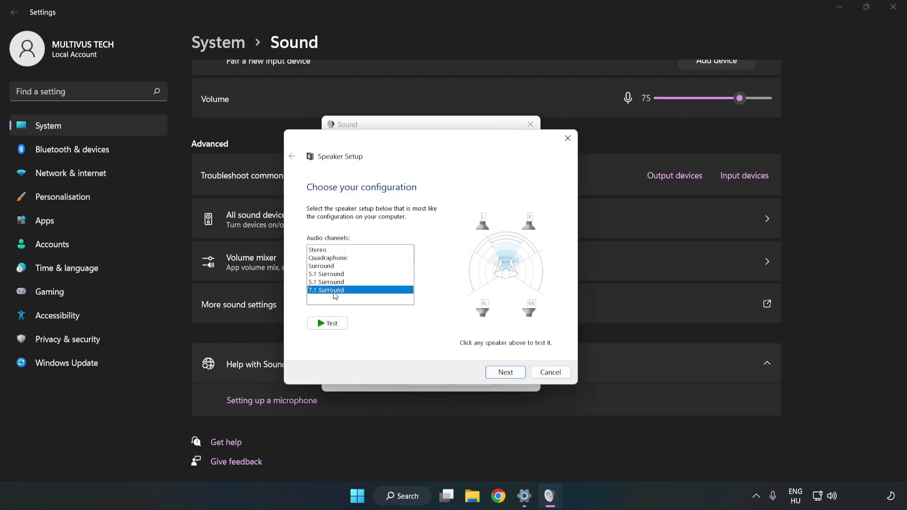
left_click(505, 376)
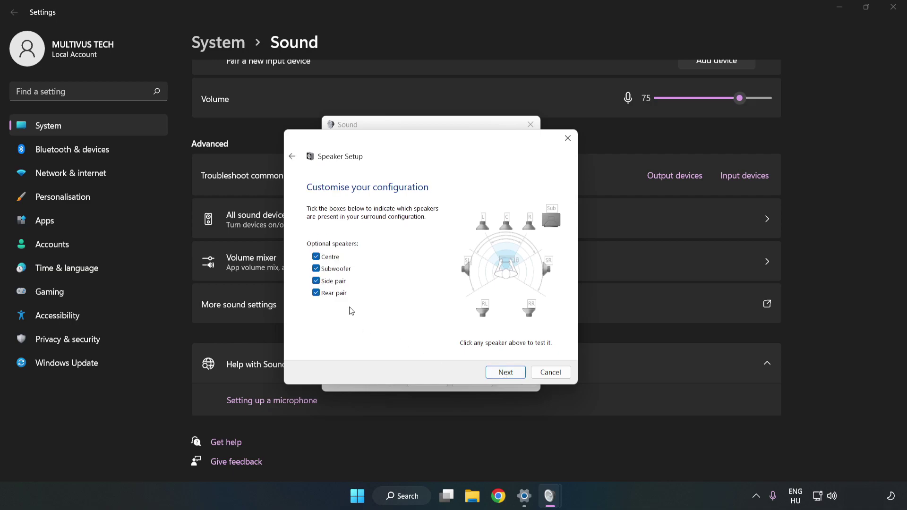
left_click(502, 372)
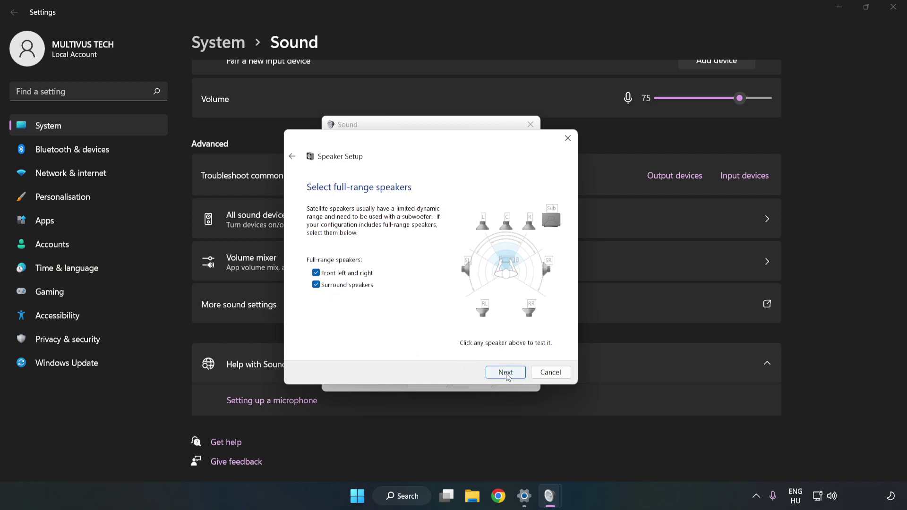
left_click(506, 373)
left_click(506, 373)
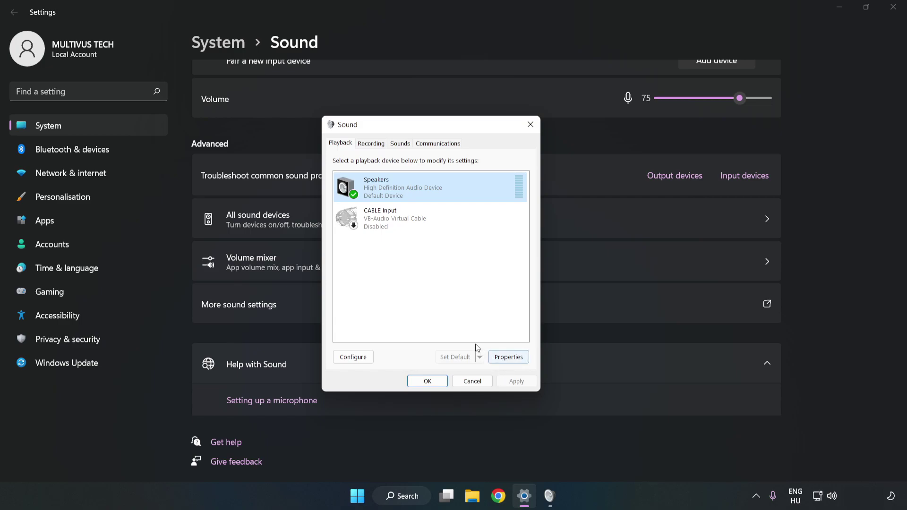
- Tick Disable all enhancements on the Enhancements tab of Speakers Properties
left_click(509, 357)
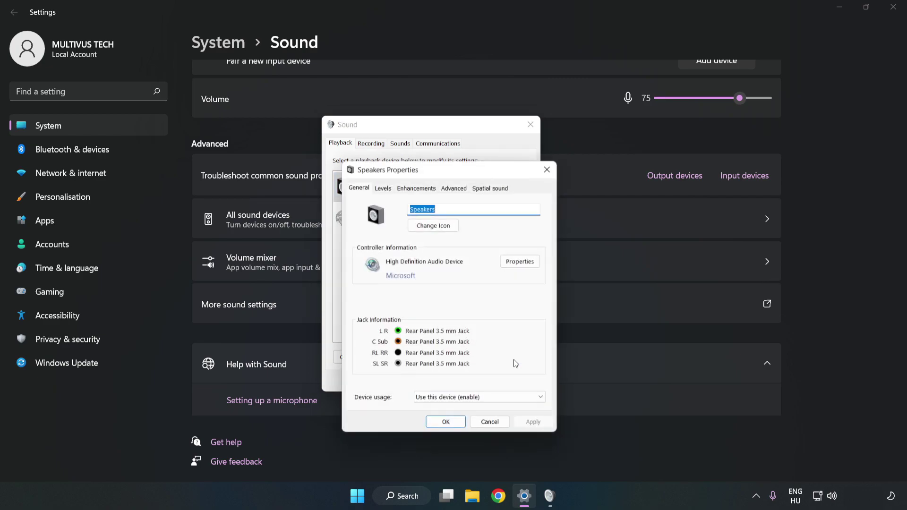
left_click_drag(449, 173, 432, 132)
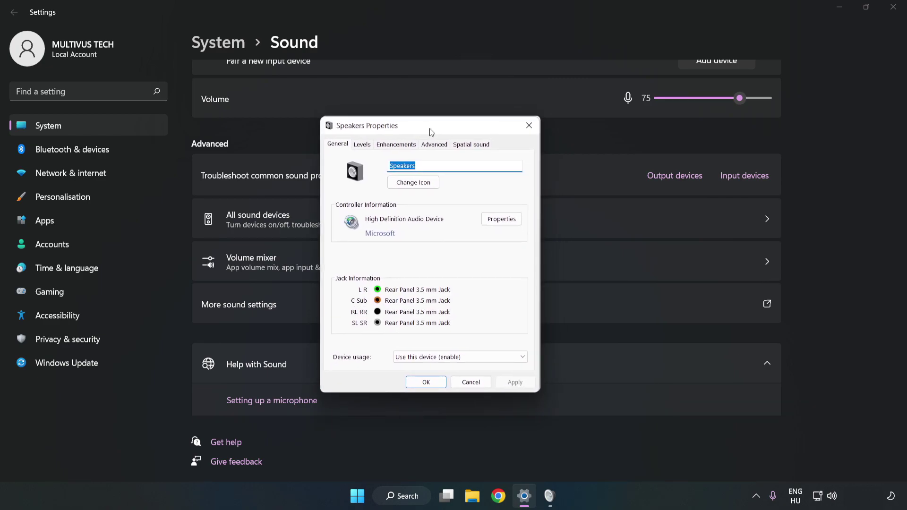
left_click(395, 146)
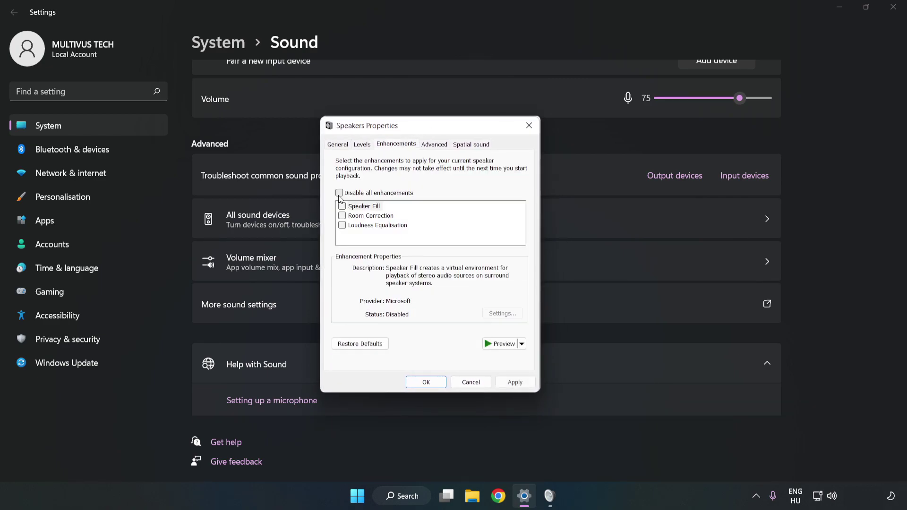
left_click(340, 193)
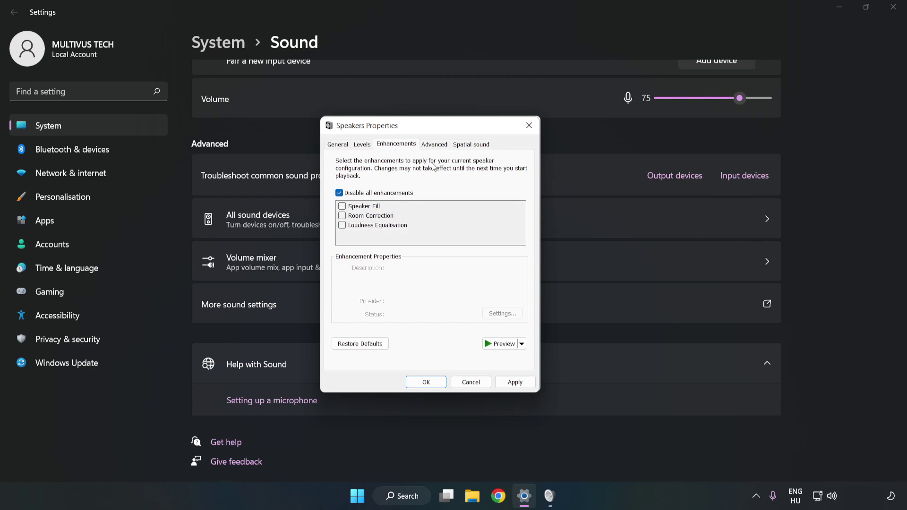
- Keep the default format at 16 bit, 48000 Hz (DVD Quality), apply it, and close both sound dialogs
left_click(435, 145)
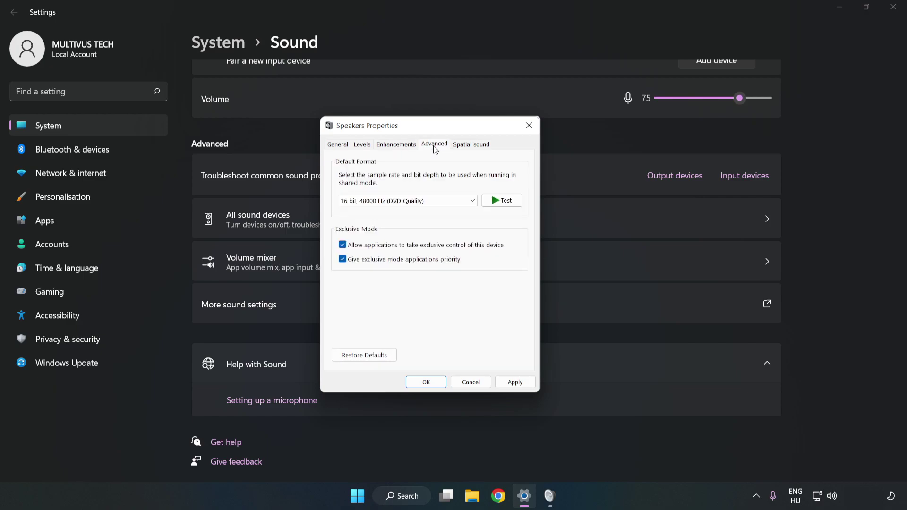
left_click(436, 201)
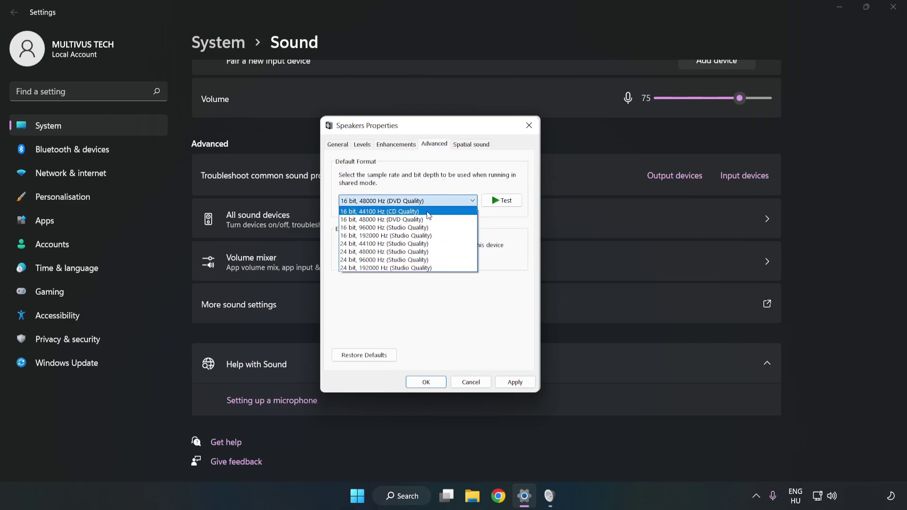
left_click(423, 220)
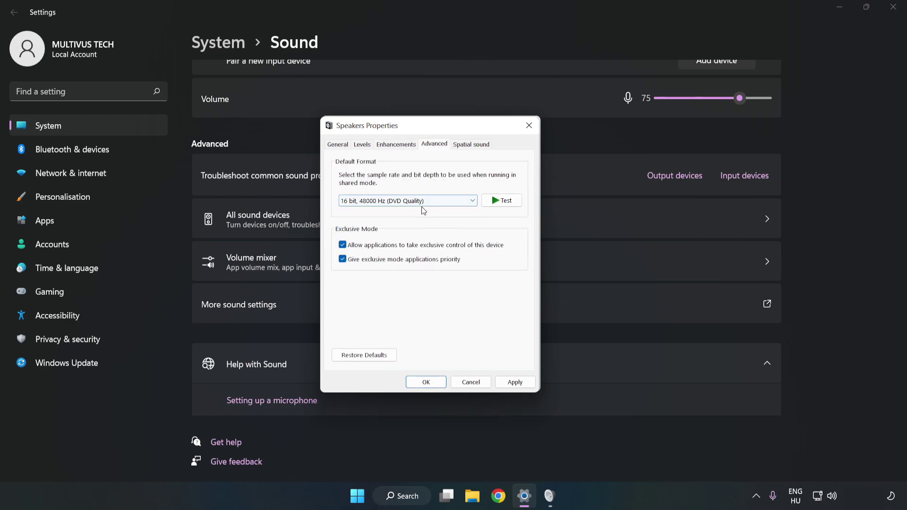
left_click(516, 382)
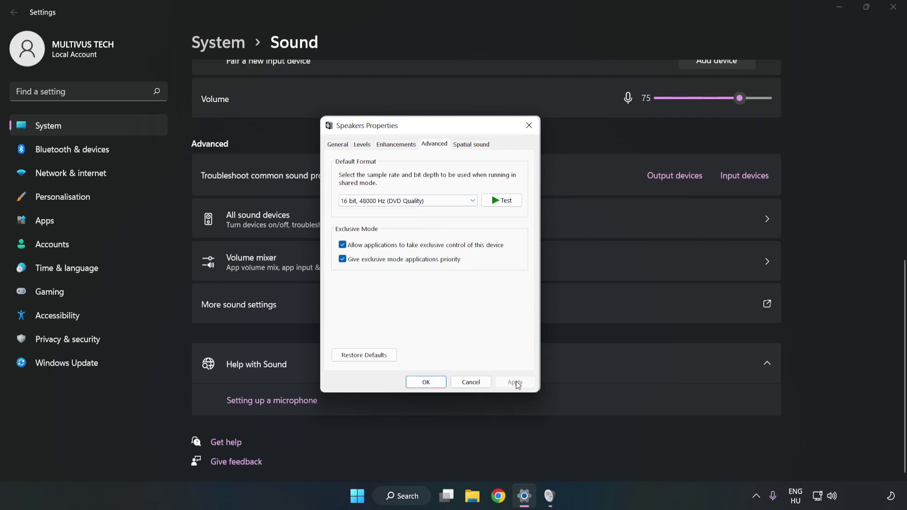
left_click(426, 385)
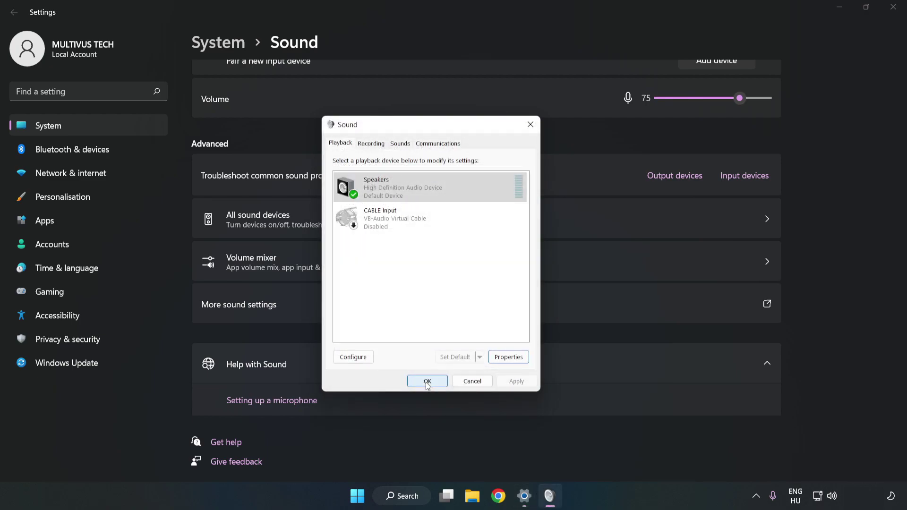
left_click(428, 382)
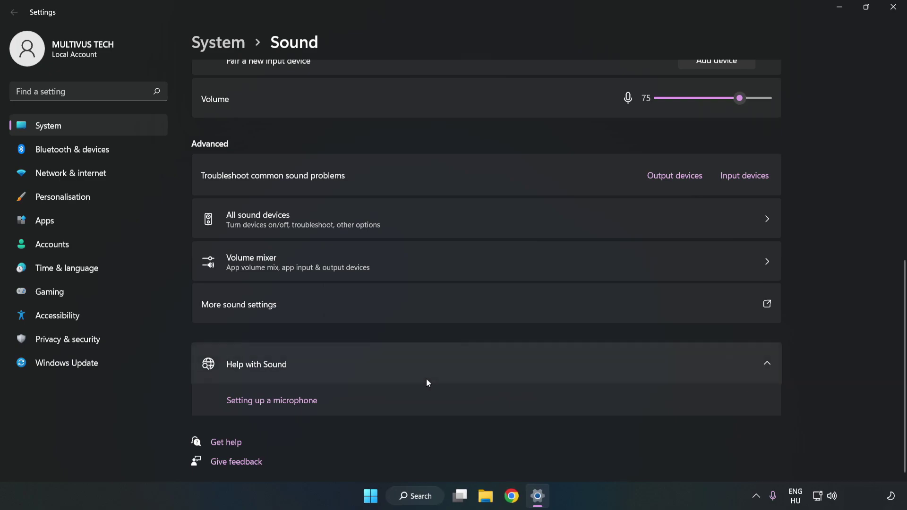
- Close Settings, then search 'device maganager' and launch Device Manager from the results
left_click(887, 10)
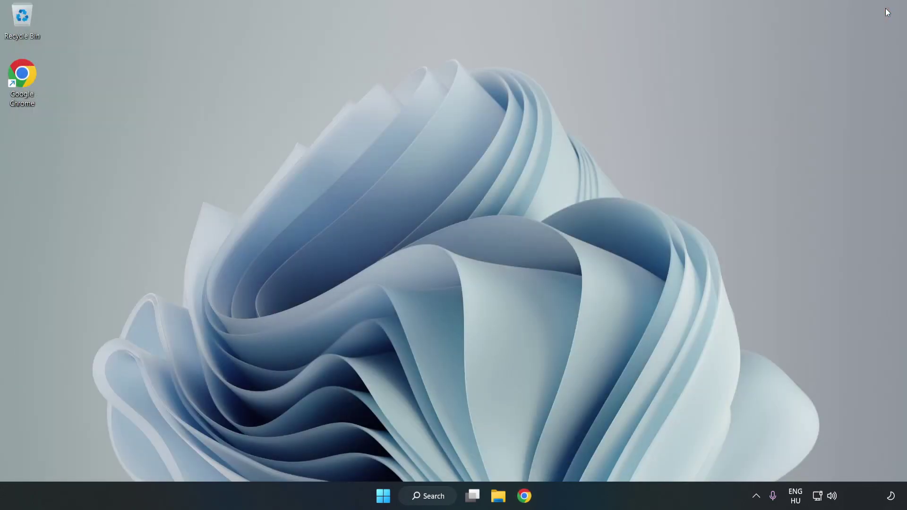
left_click(383, 496)
left_click(601, 455)
left_click(445, 497)
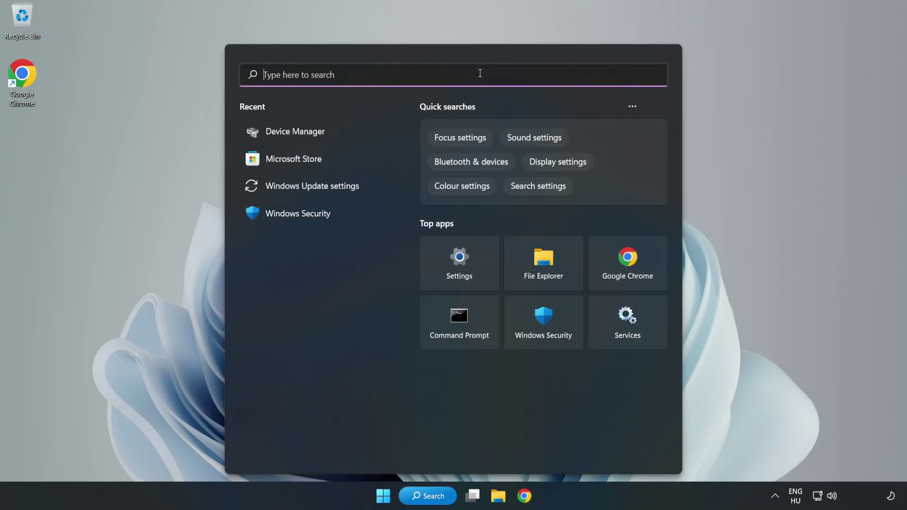
type("device mag")
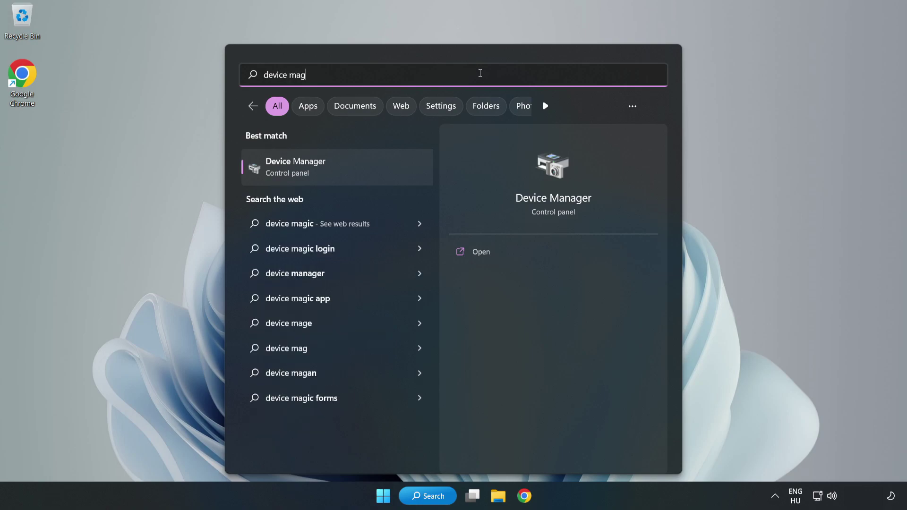
key("BackSpace")
type("nager")
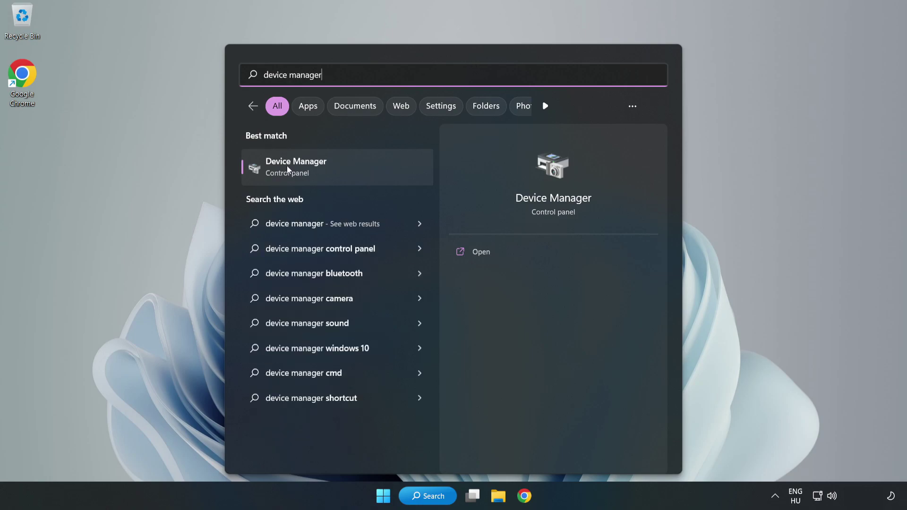
left_click(352, 167)
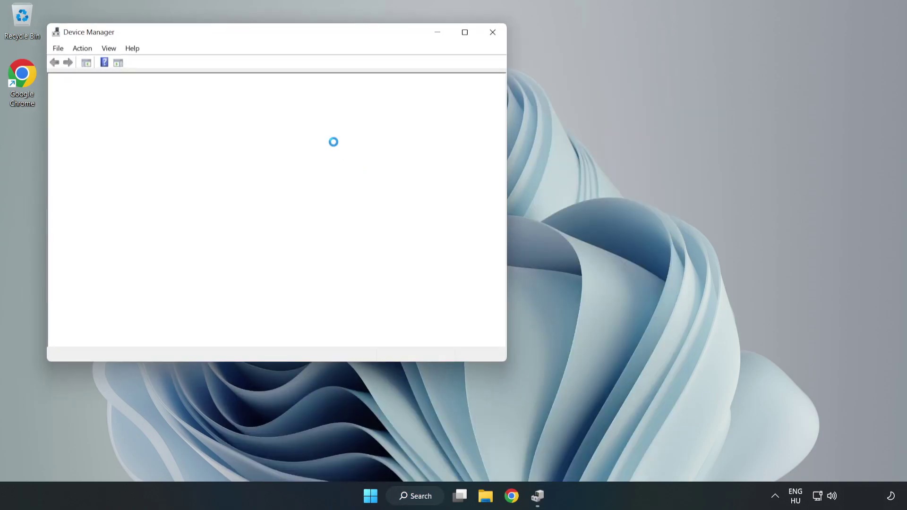
- Expand Sound, video and game controllers and bring up High Definition Audio Device's context menu
left_click_drag(254, 34, 408, 72)
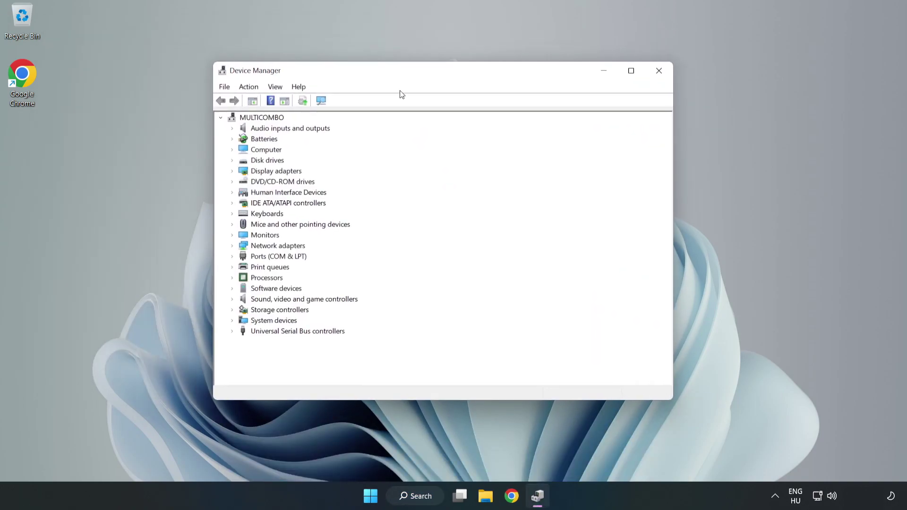
left_click(259, 302)
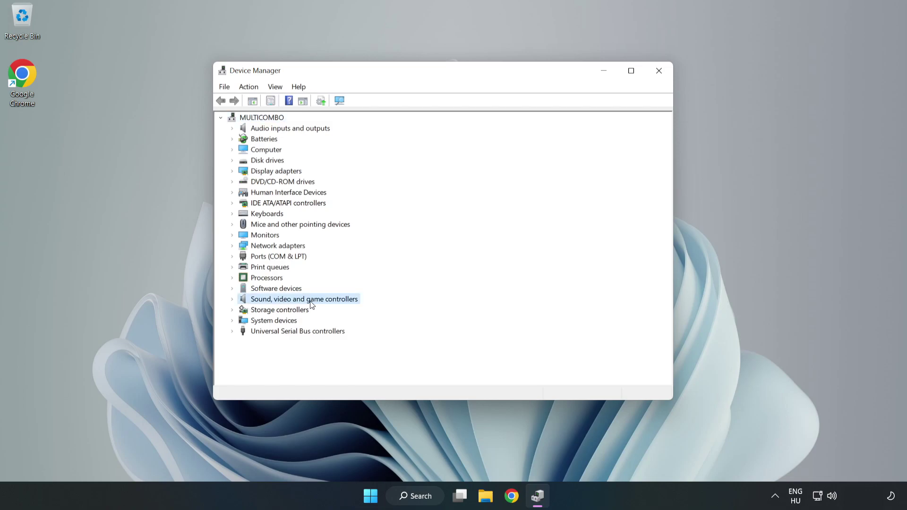
left_click(232, 300)
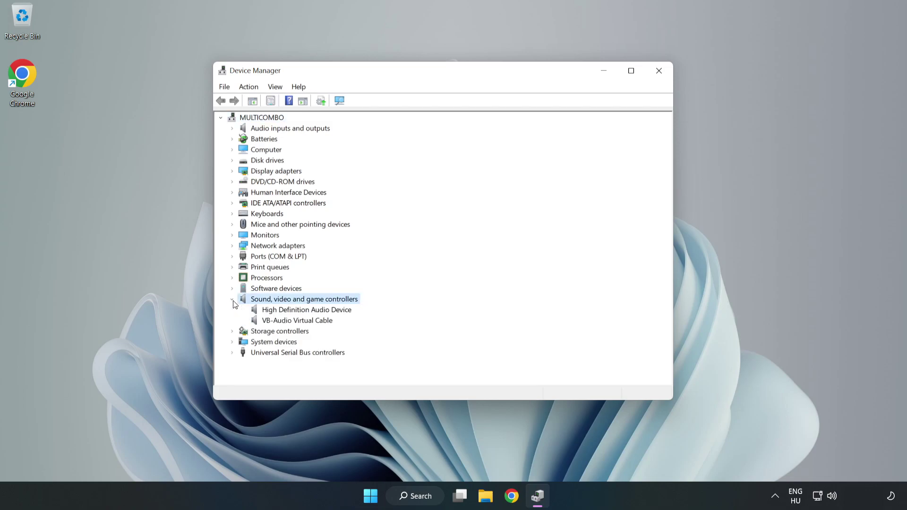
left_click(278, 310)
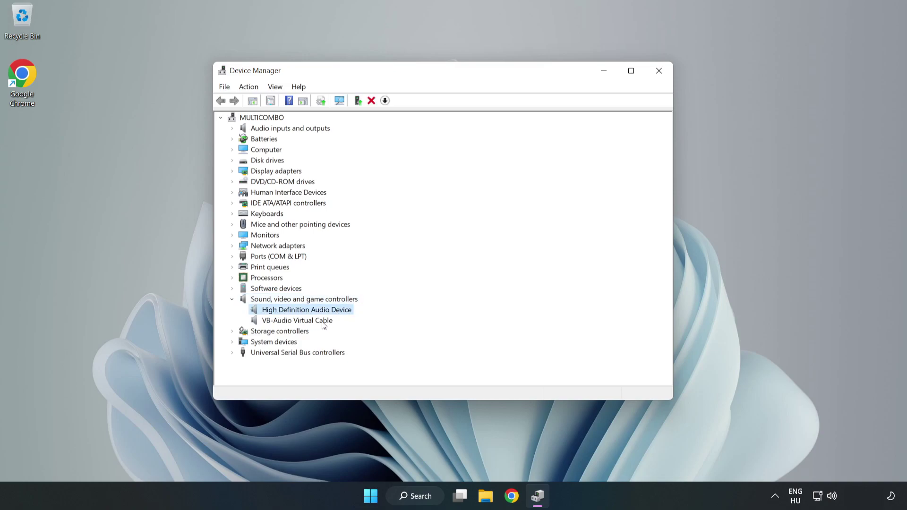
right_click(335, 310)
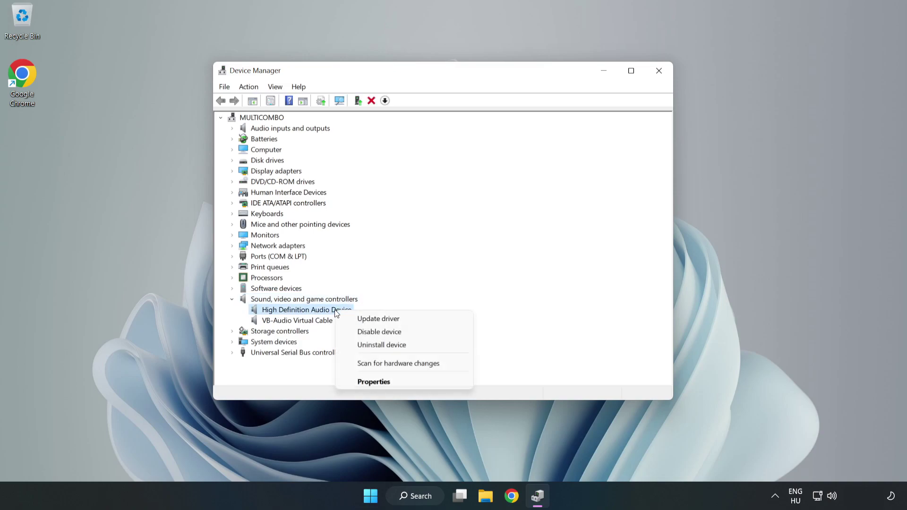
- Reinstall the High Definition Audio Device driver from the on-computer compatible list, accepting the warning
left_click(412, 319)
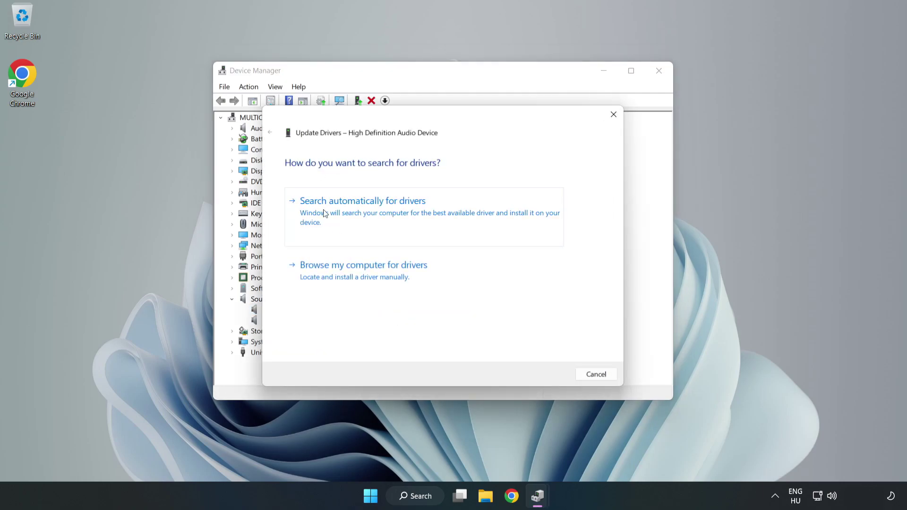
left_click(396, 278)
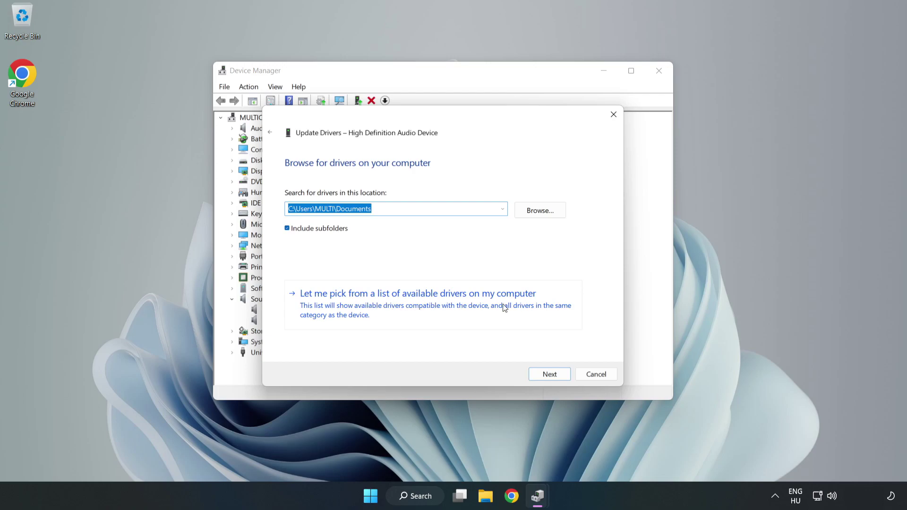
left_click(472, 312)
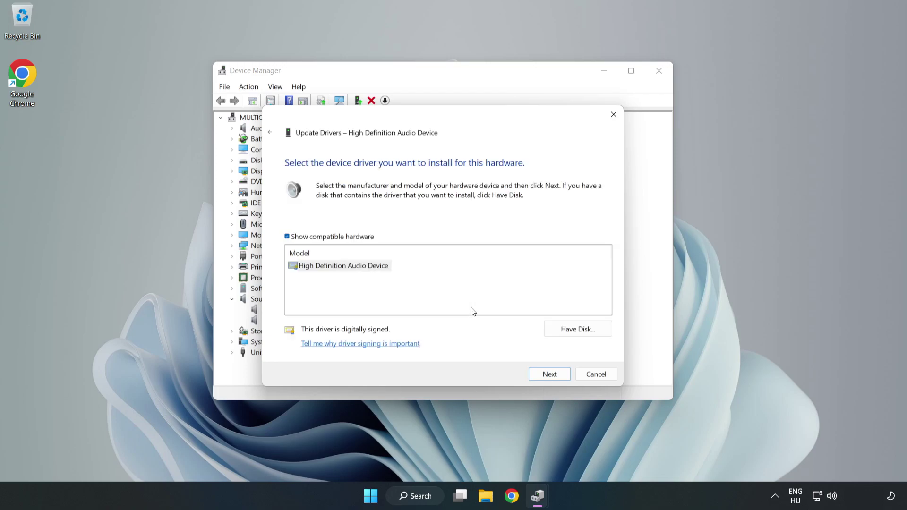
left_click(303, 269)
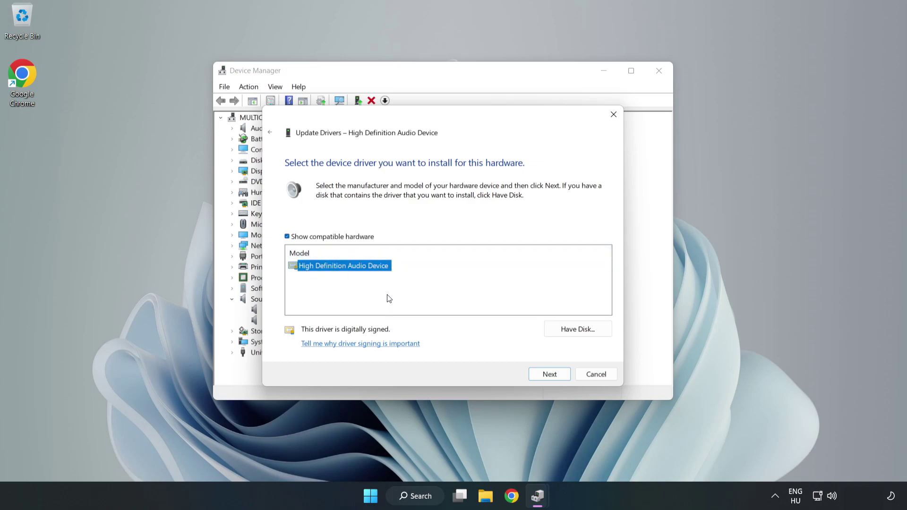
left_click(550, 378)
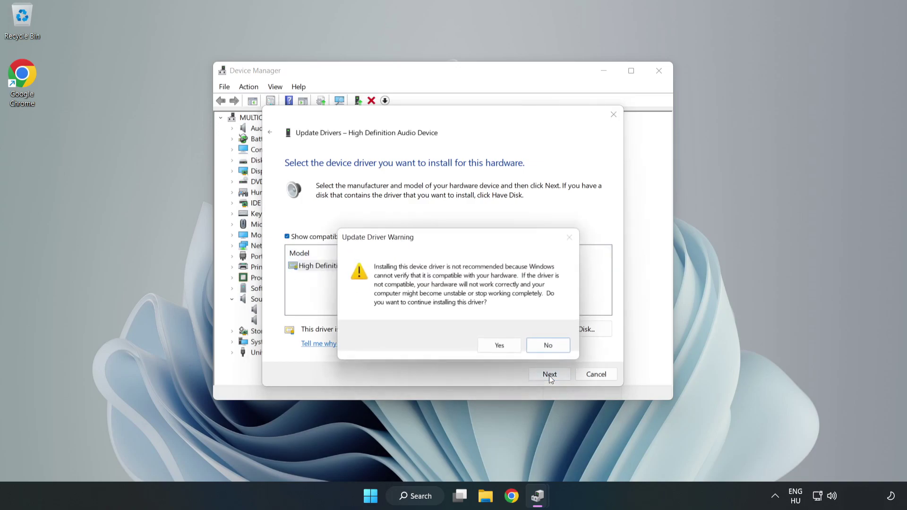
left_click(503, 347)
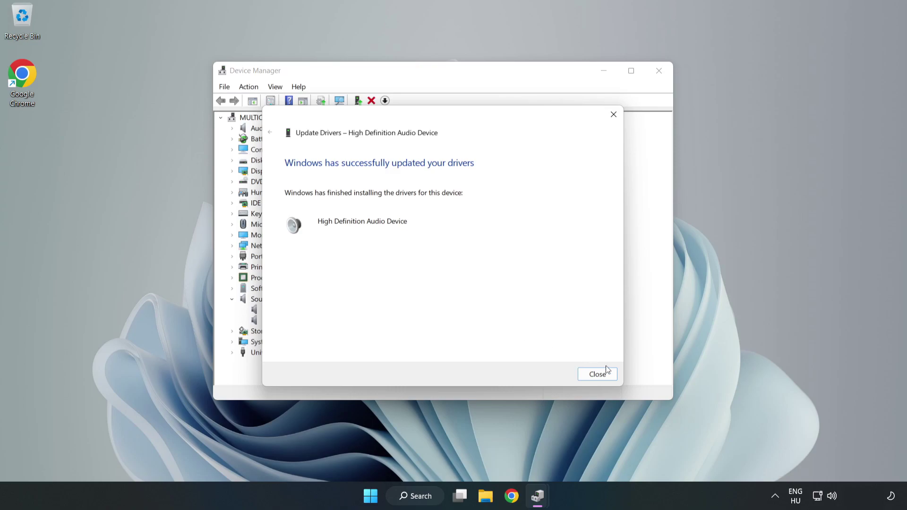
- Close the finished driver update wizard and Device Manager, then bring up the Start power options
left_click(597, 374)
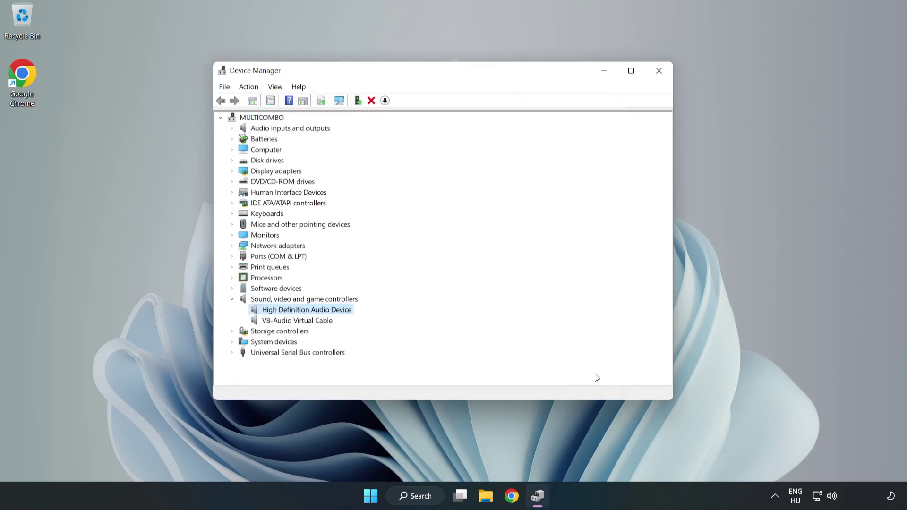
left_click(658, 72)
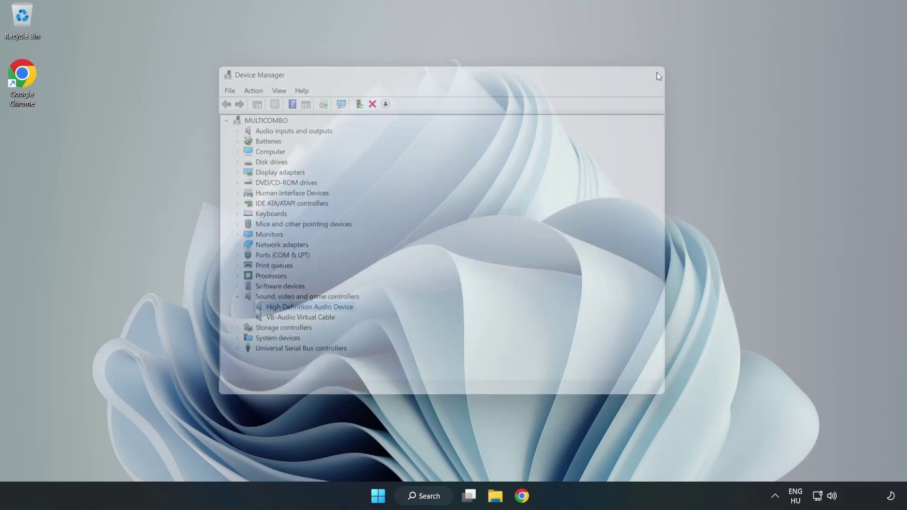
left_click(383, 496)
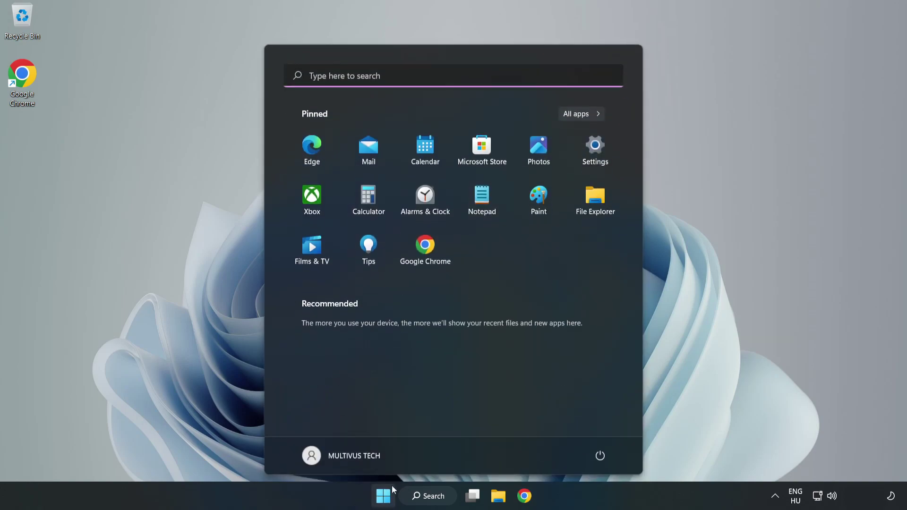
left_click(599, 454)
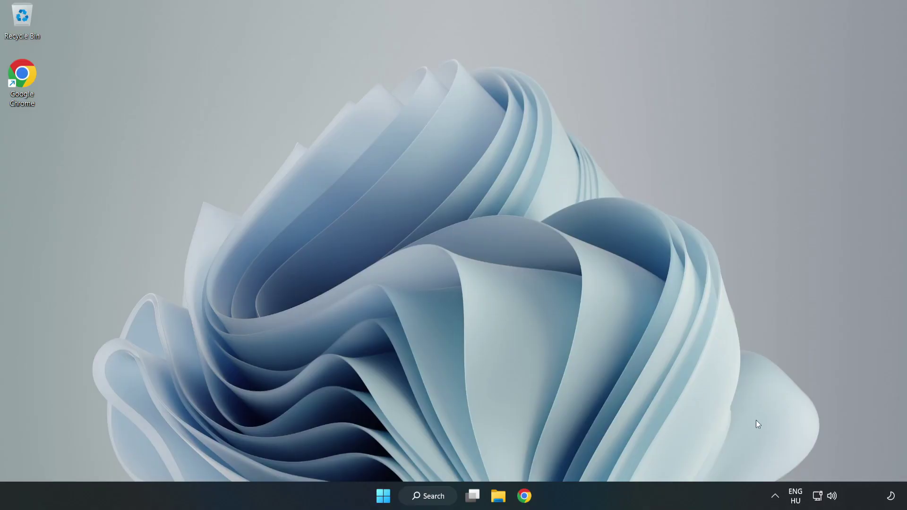
- Run 'Troubleshoot sound problems' from the taskbar volume icon to launch the Playing Audio scan
right_click(834, 495)
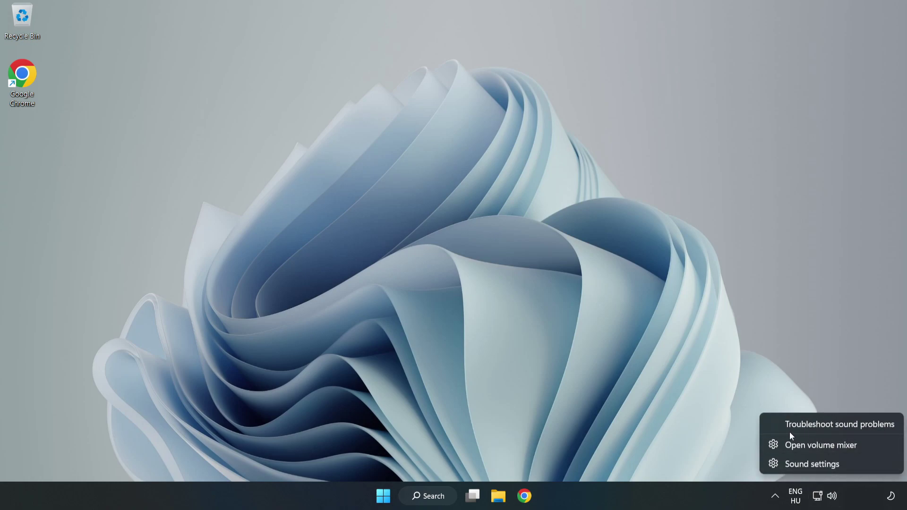
left_click(820, 425)
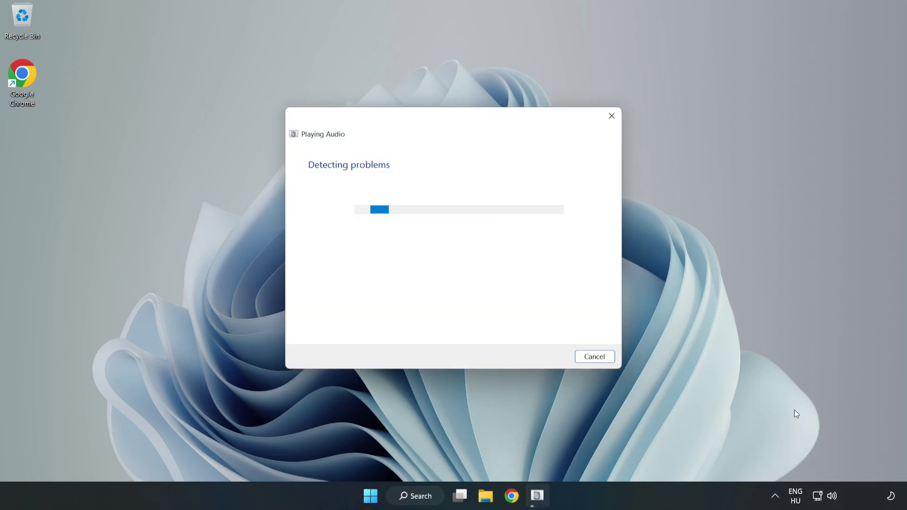